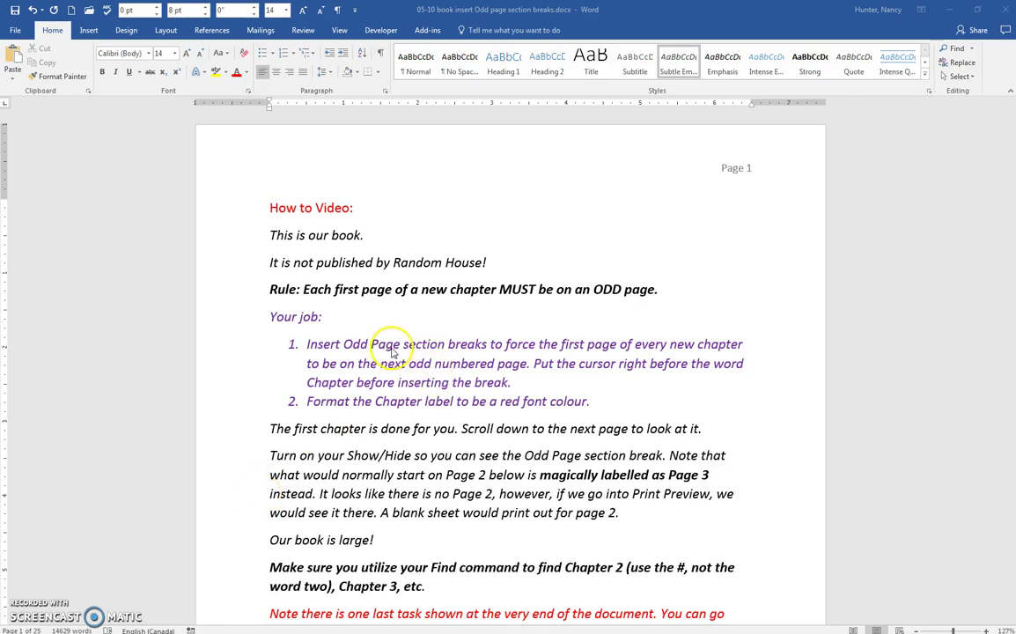
# Examine the chapter instructions on the first page and the page number where Chapter 1 starts.
pyautogui.click(346, 345)
pyautogui.moveTo(346, 344); pyautogui.dragTo(468, 351)
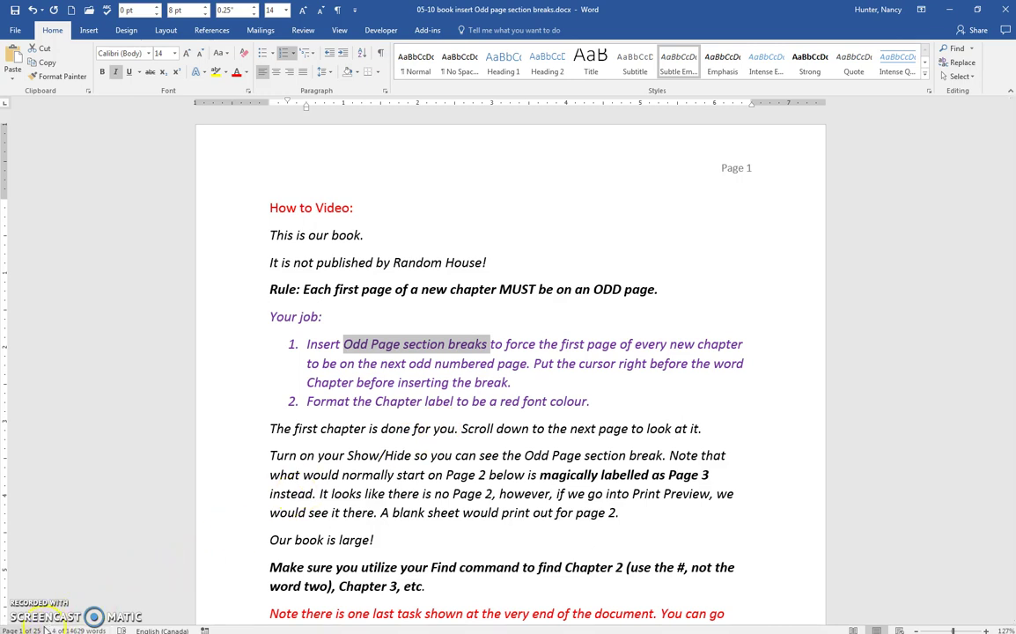
pyautogui.click(491, 364)
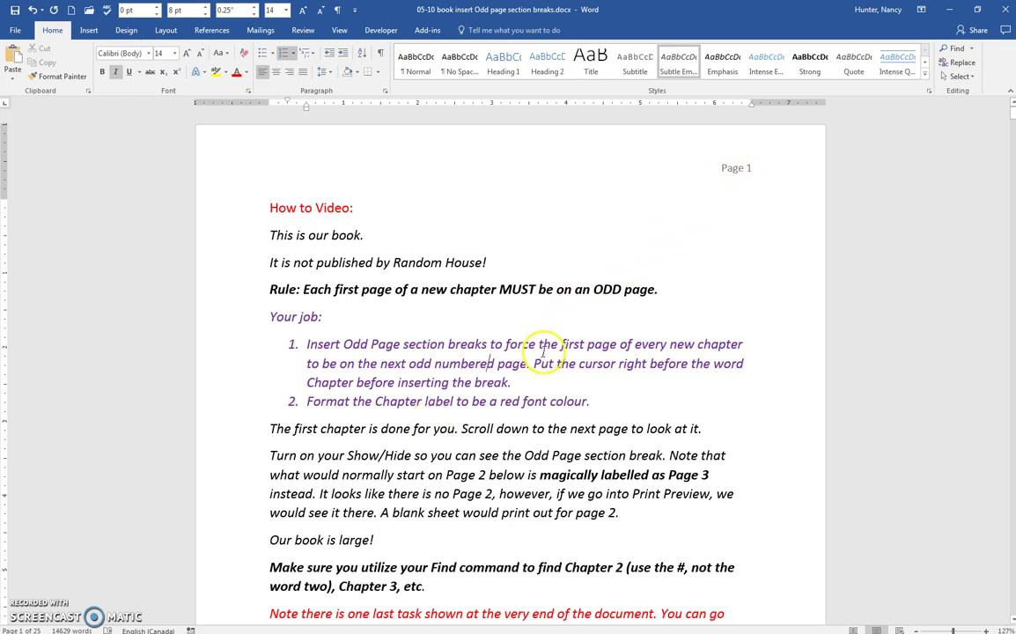
pyautogui.scroll(-10, 526, 383)
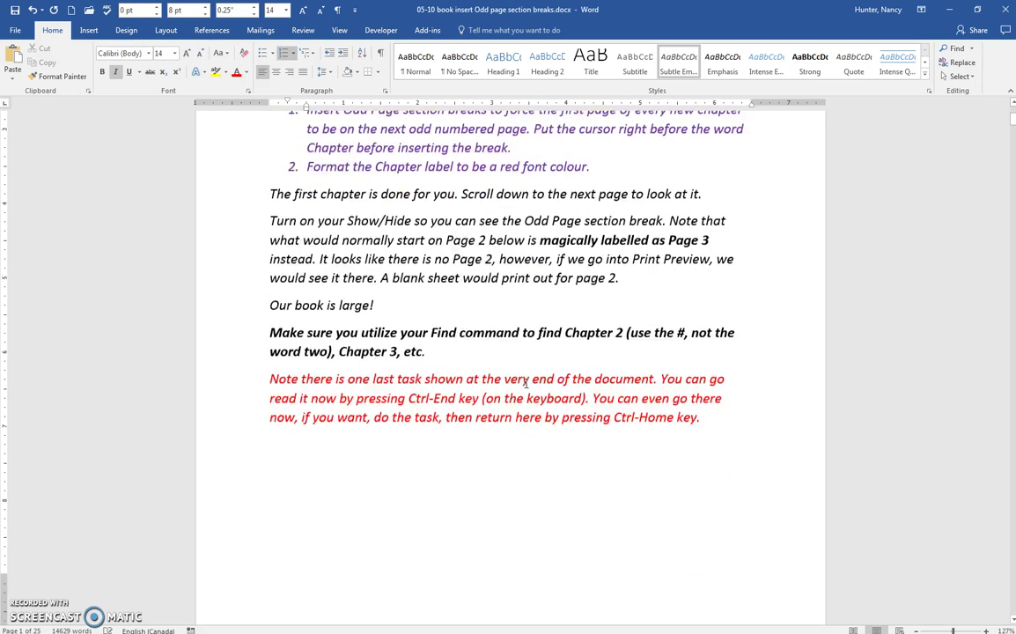
pyautogui.scroll(-3, 526, 383)
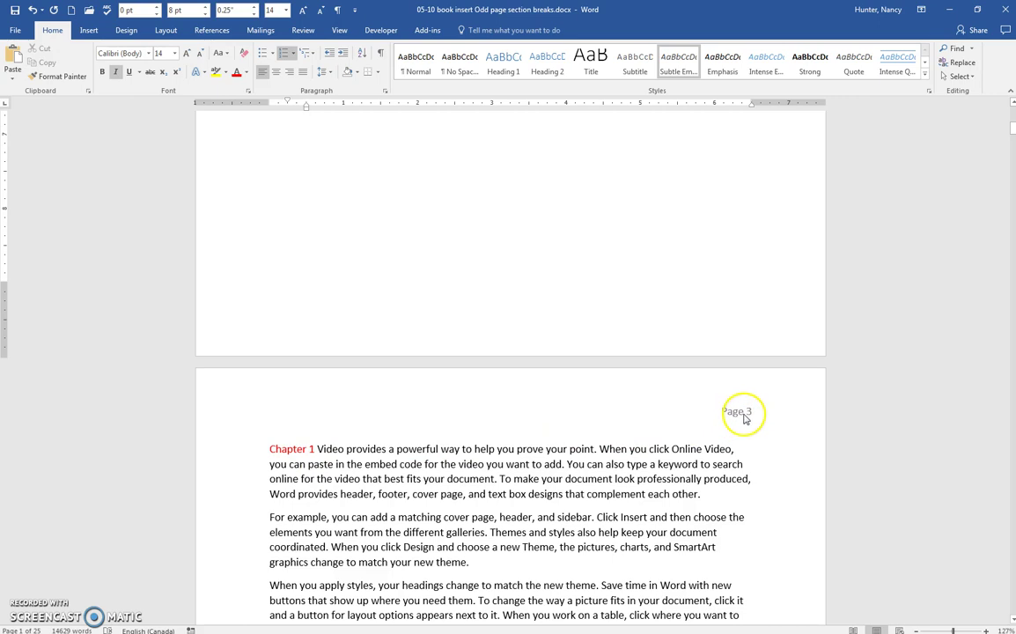
pyautogui.scroll(8, 669, 389)
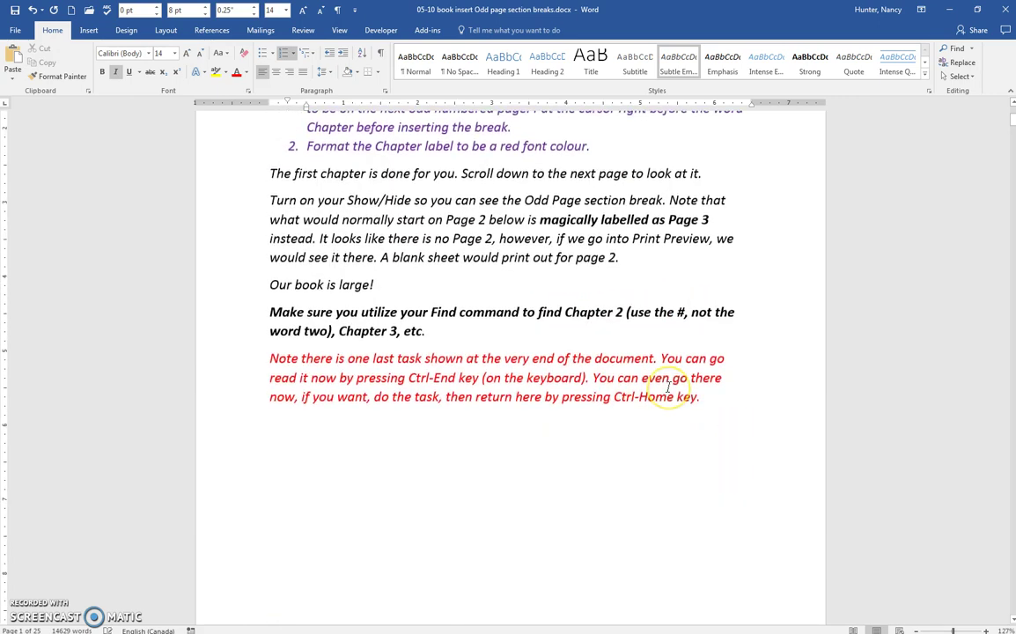
pyautogui.scroll(5, 669, 390)
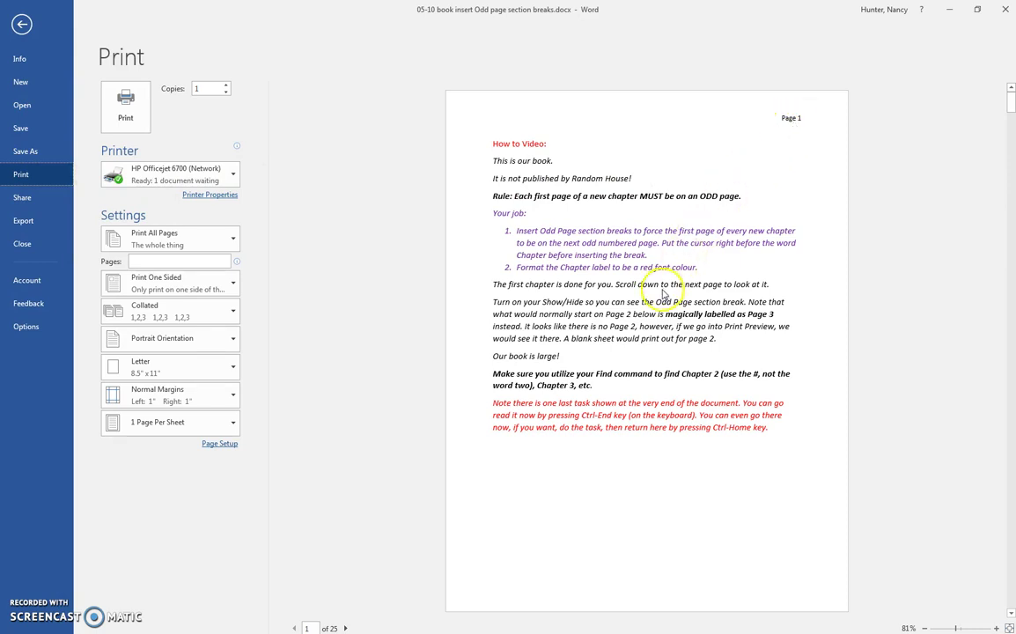
# Check in the print preview how the pages between the instructions and Chapter 1 would print, then return to the document.
pyautogui.scroll(-2, 662, 293)
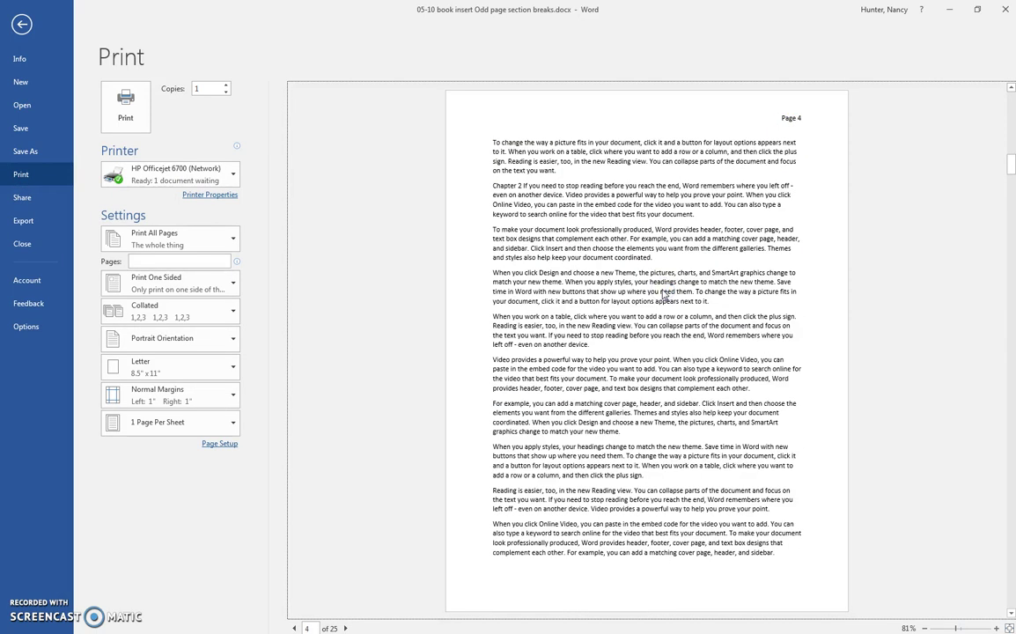
pyautogui.click(663, 265)
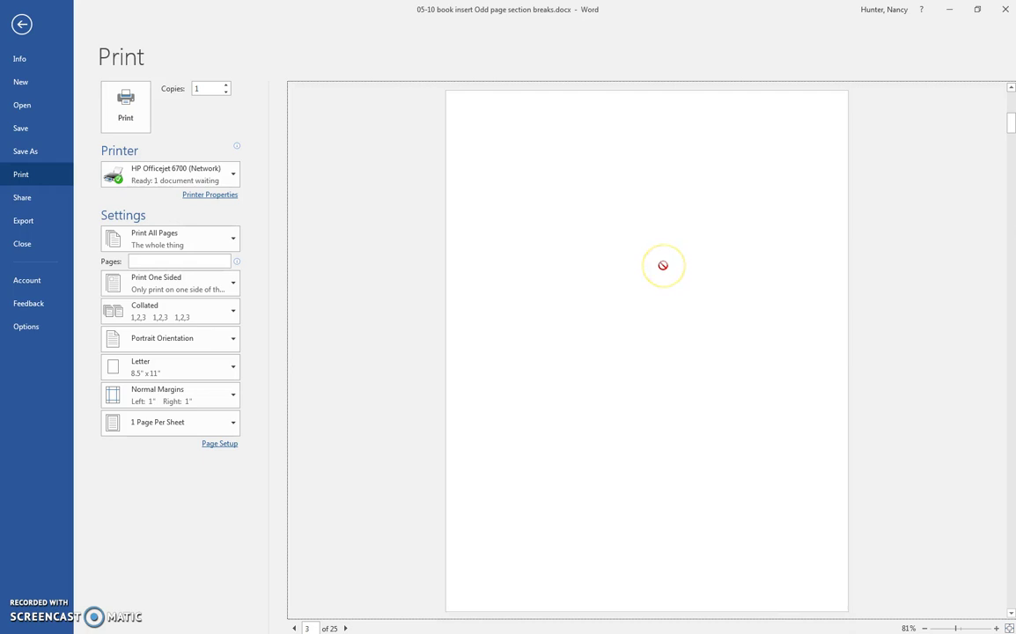
pyautogui.scroll(2, 537, 268)
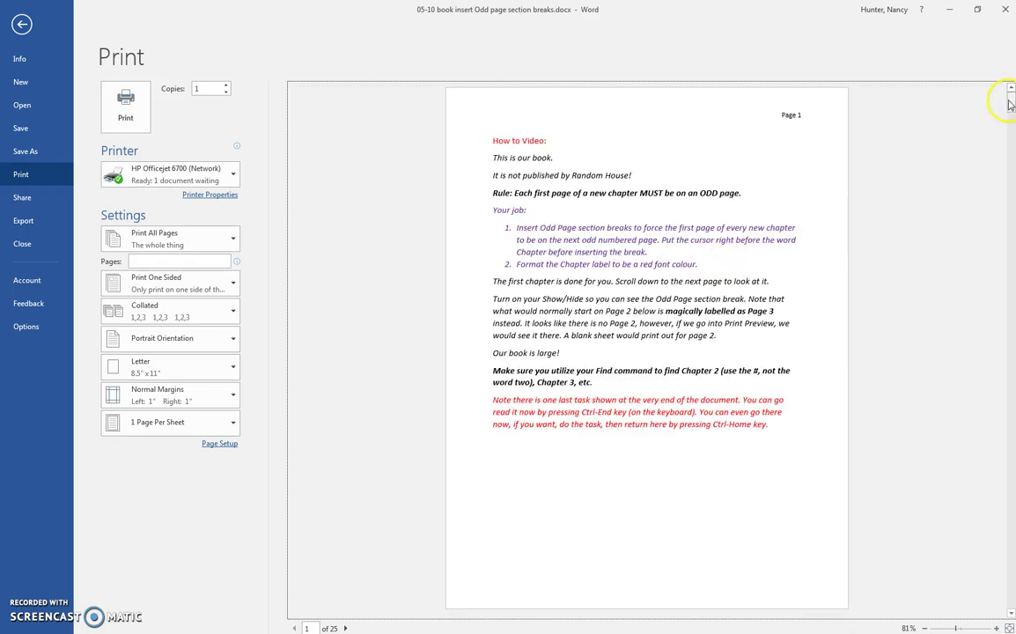
pyautogui.moveTo(1010, 104); pyautogui.dragTo(1010, 123)
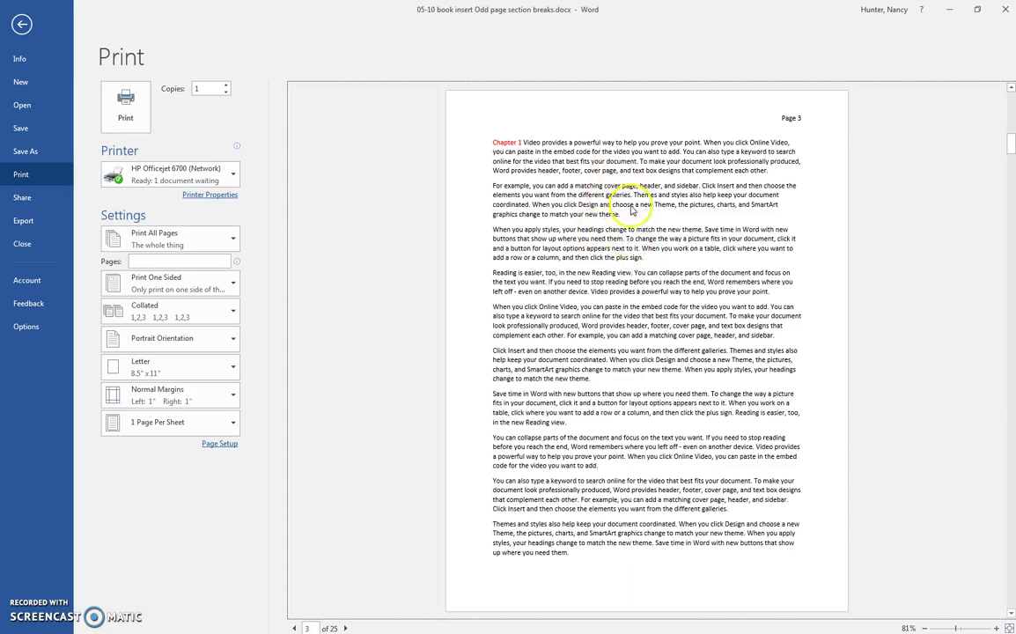
pyautogui.scroll(2, 630, 194)
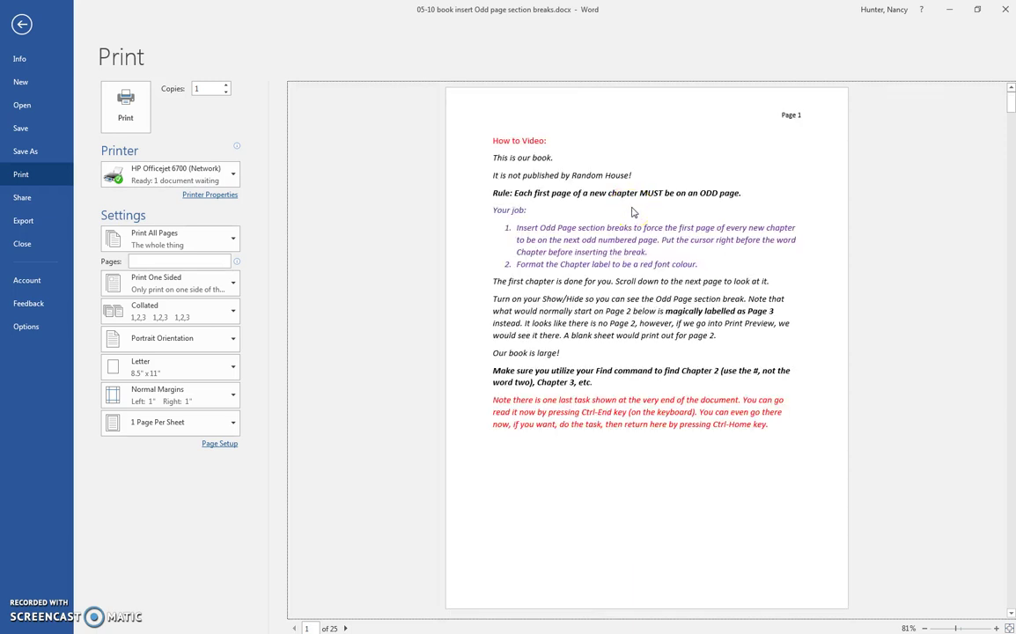
pyautogui.scroll(-2, 632, 212)
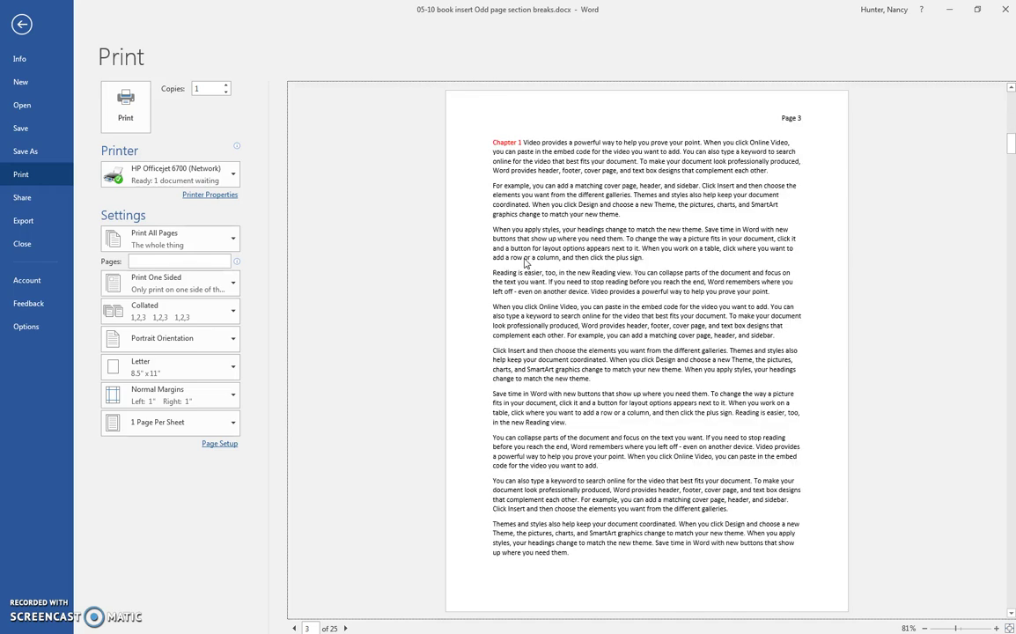
pyautogui.click(23, 25)
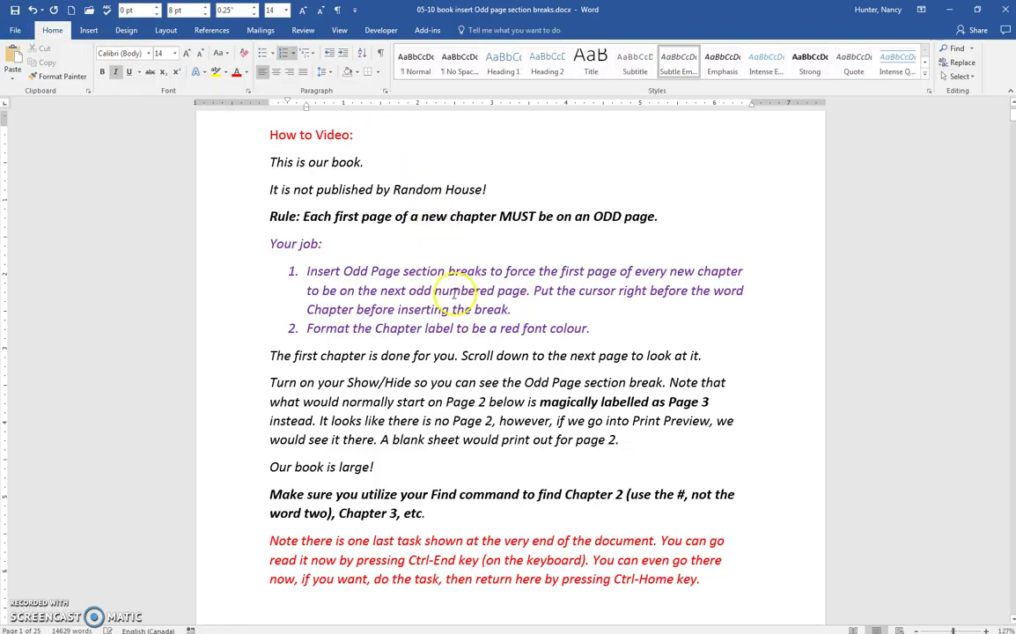
# Review the remaining instructions and the page where Chapter 2 begins, then return to the start of the document.
pyautogui.click(452, 291)
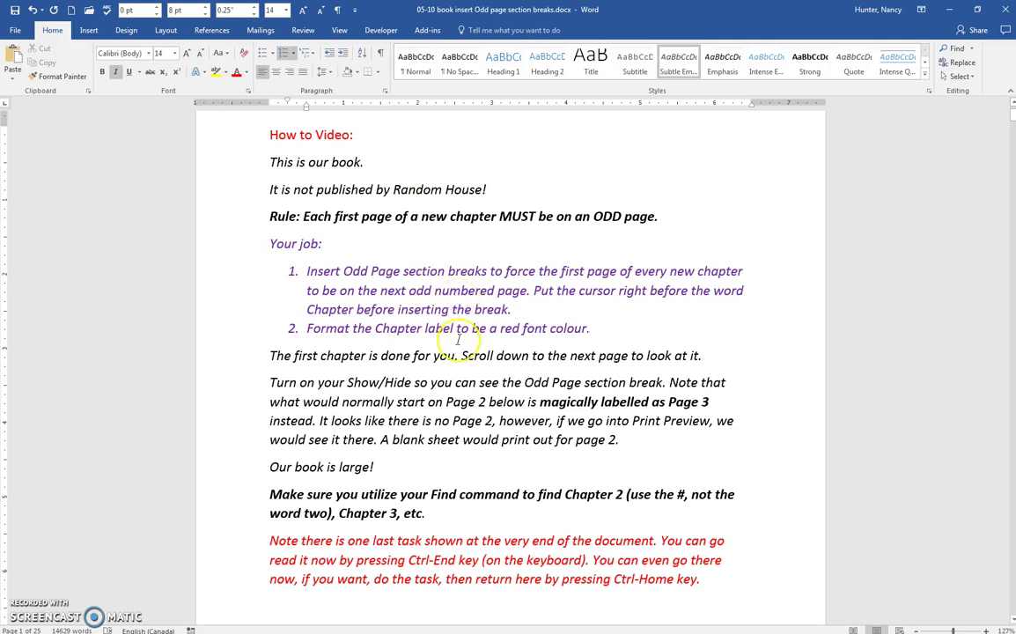
pyautogui.scroll(-1, 456, 339)
pyautogui.scroll(-1, 458, 340)
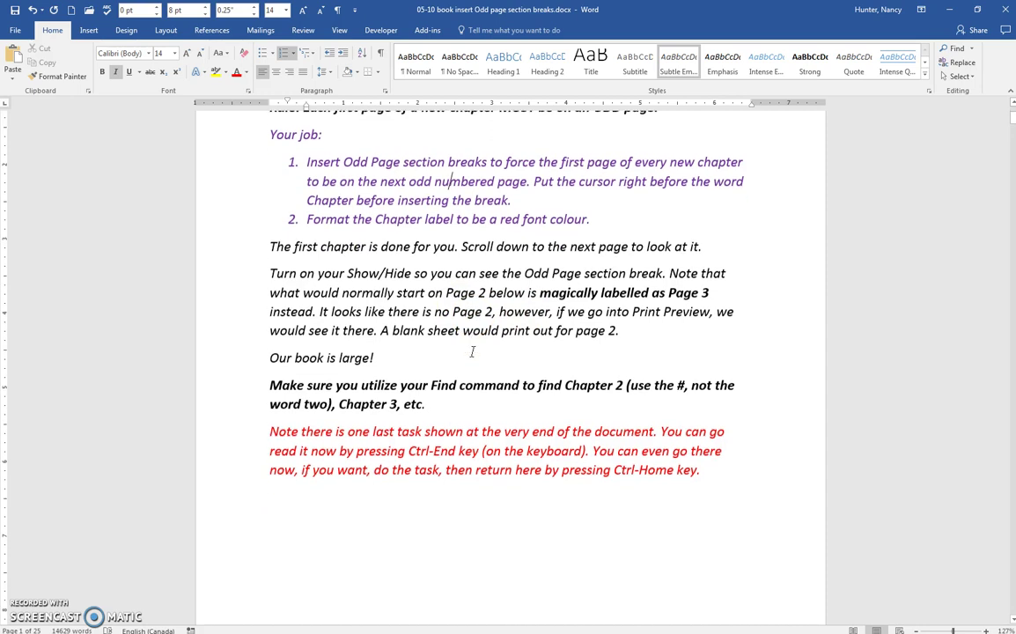
pyautogui.scroll(-1, 472, 350)
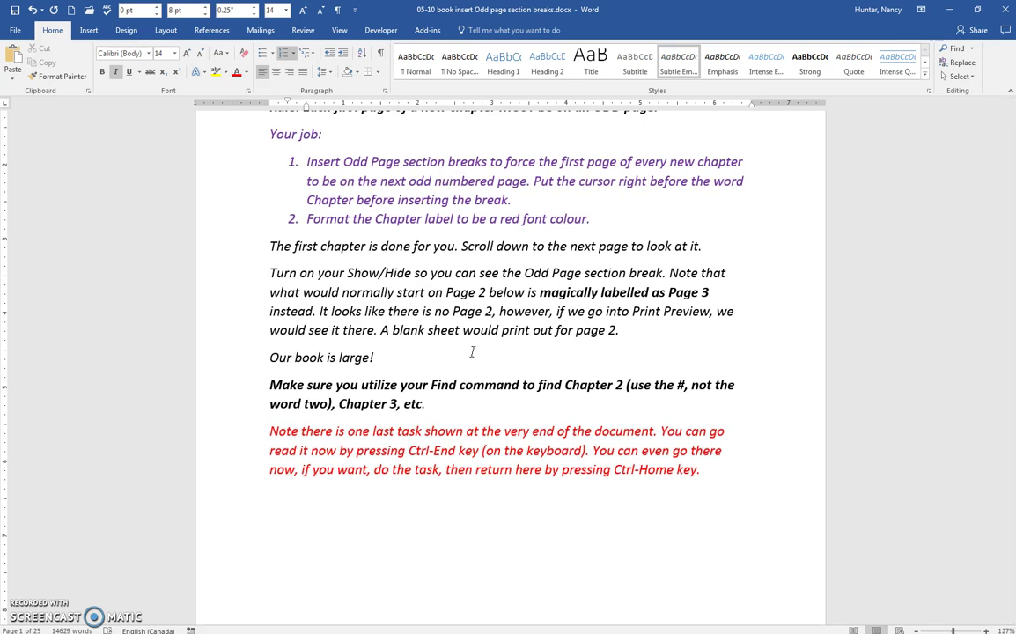
pyautogui.scroll(1, 472, 351)
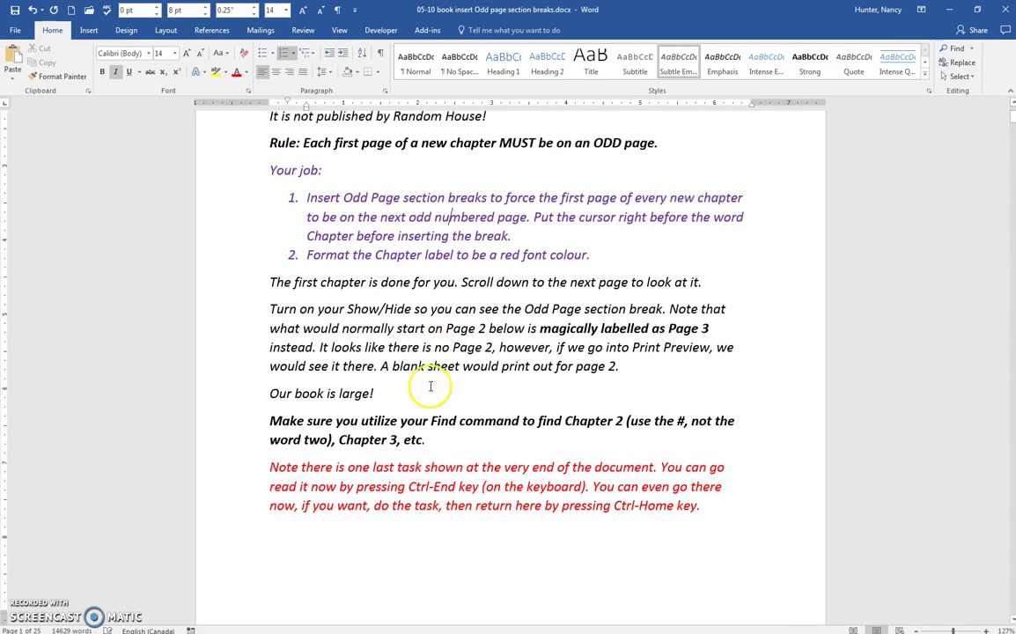
pyautogui.scroll(-15, 431, 386)
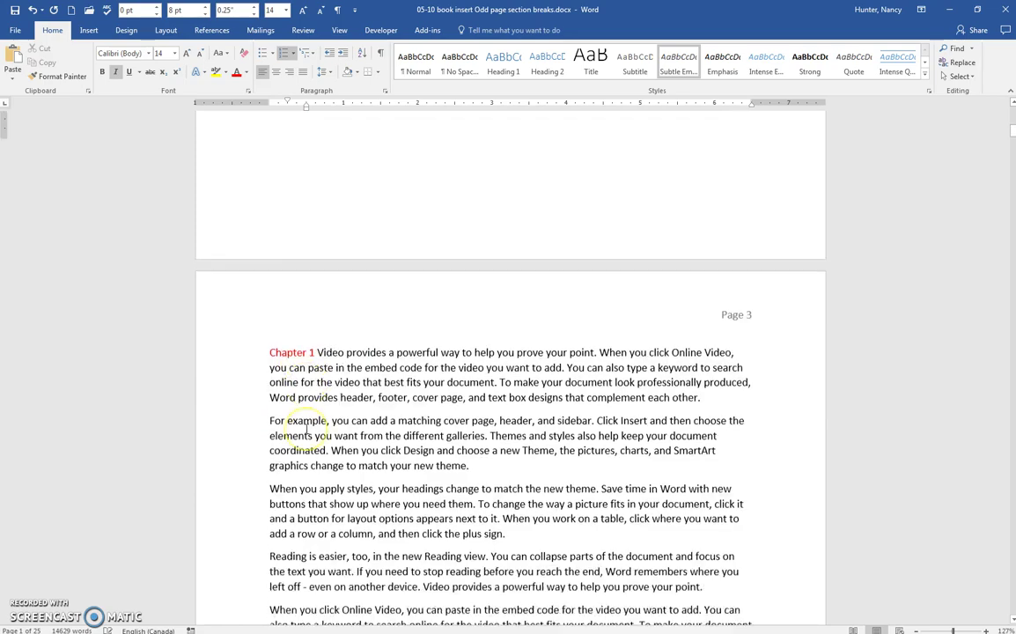
pyautogui.scroll(-14, 307, 431)
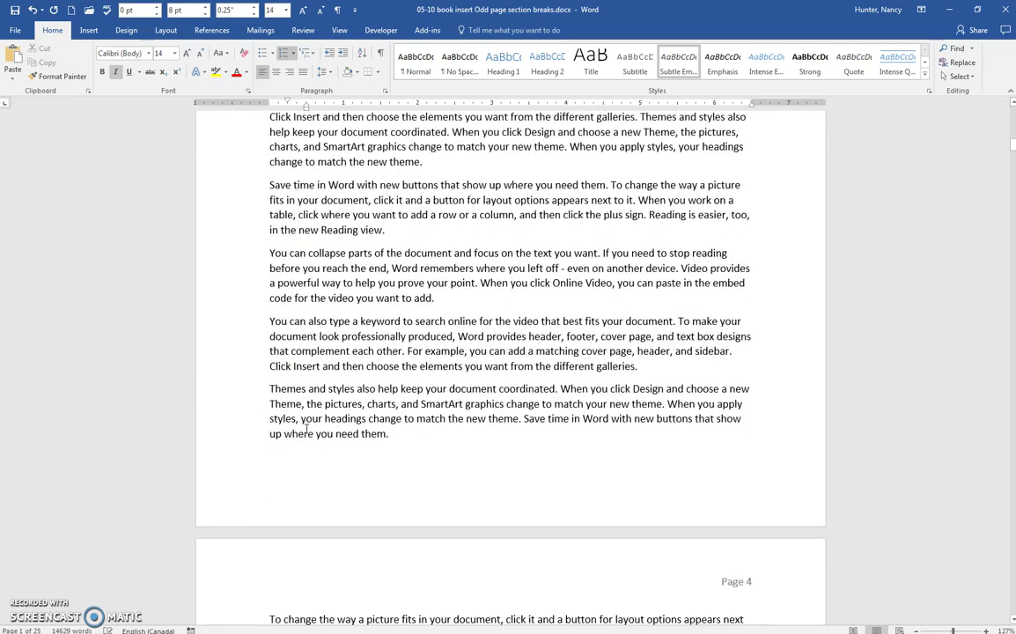
pyautogui.scroll(-8, 306, 430)
pyautogui.click(296, 334)
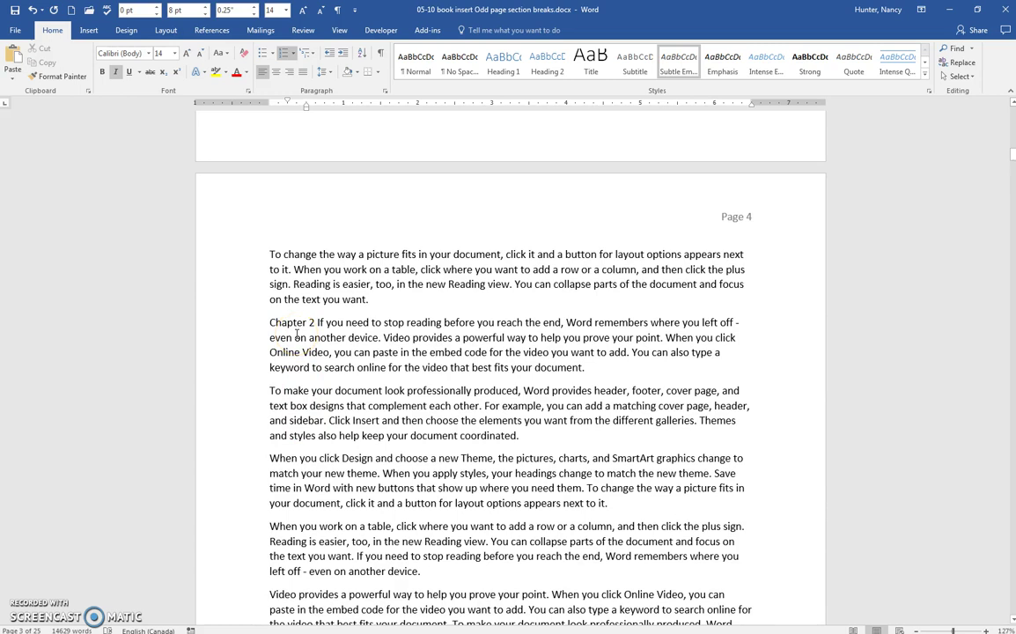
pyautogui.hotkey('ctrl', 'Home')
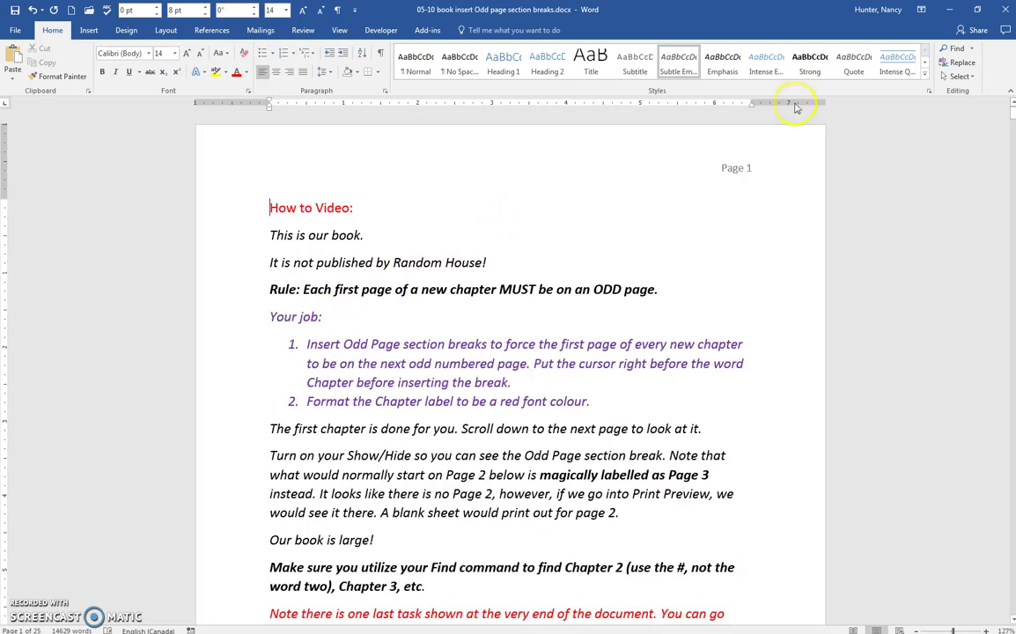
# Search the document for "Chapter" and go to the Chapter 2 label in the body text.
pyautogui.click(956, 49)
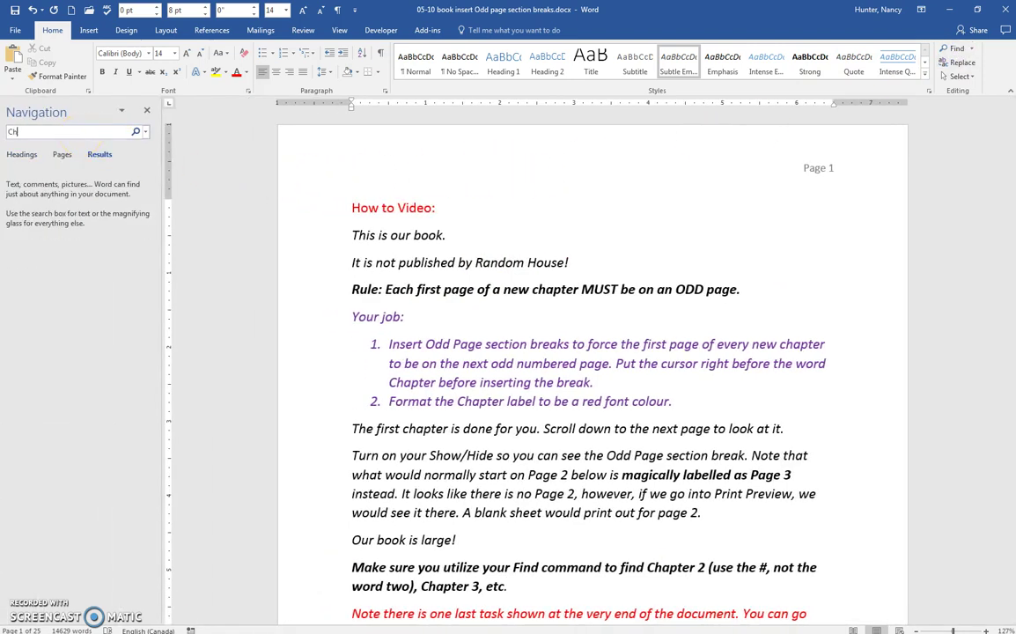
pyautogui.write('Chapter')
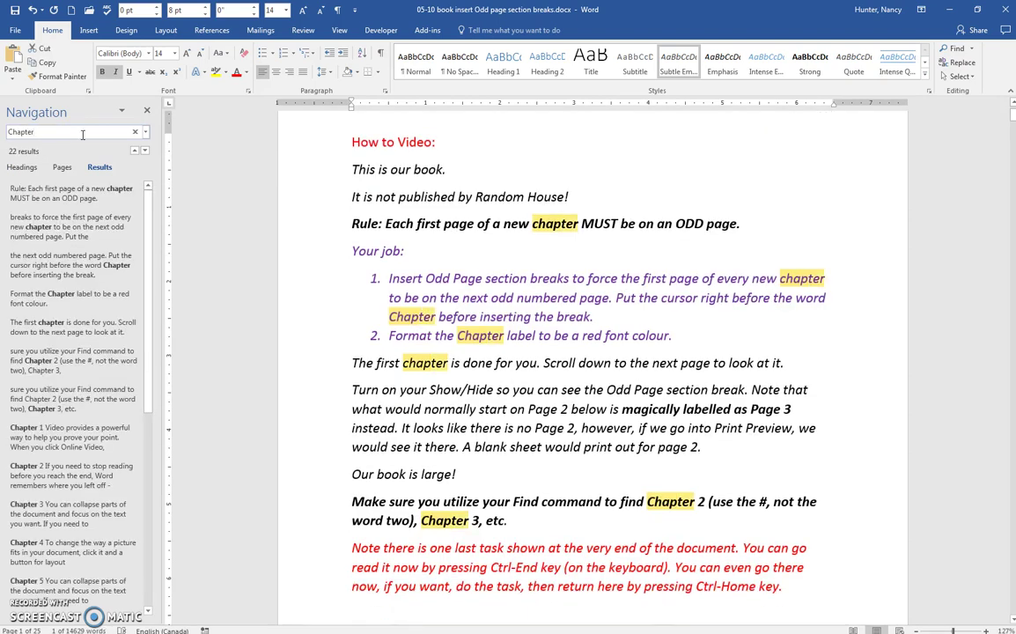
pyautogui.click(381, 308)
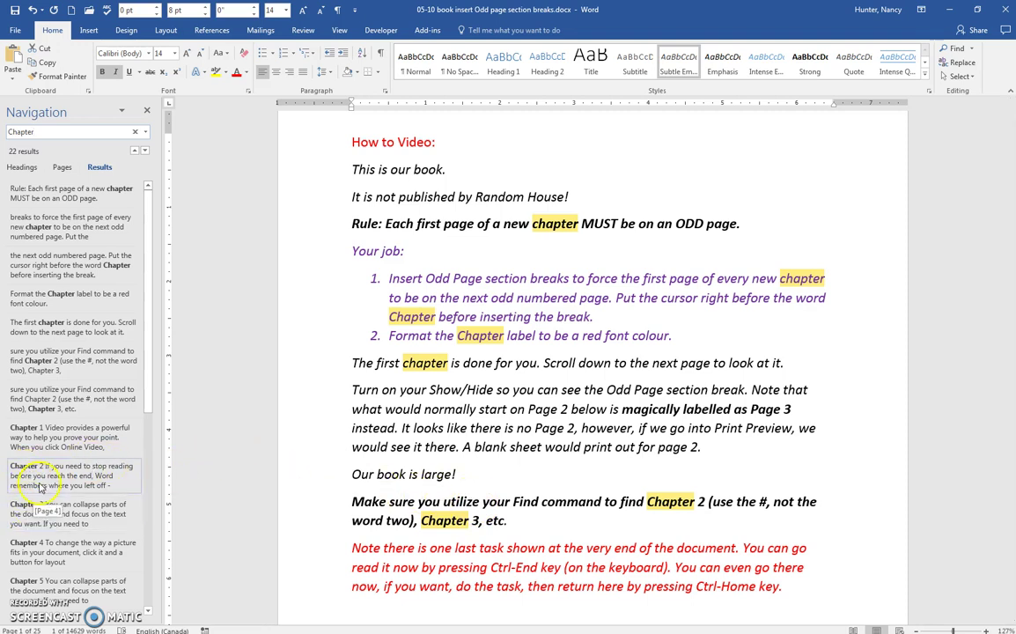
pyautogui.click(42, 481)
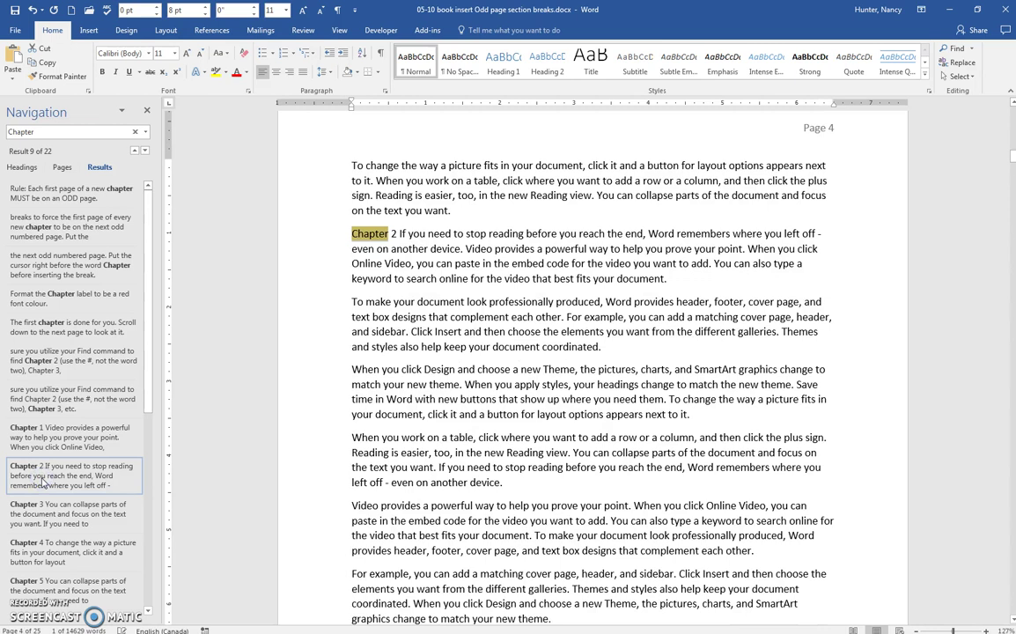
# Insert an Odd Page section break directly before the word Chapter in the Chapter 2 label.
pyautogui.click(429, 246)
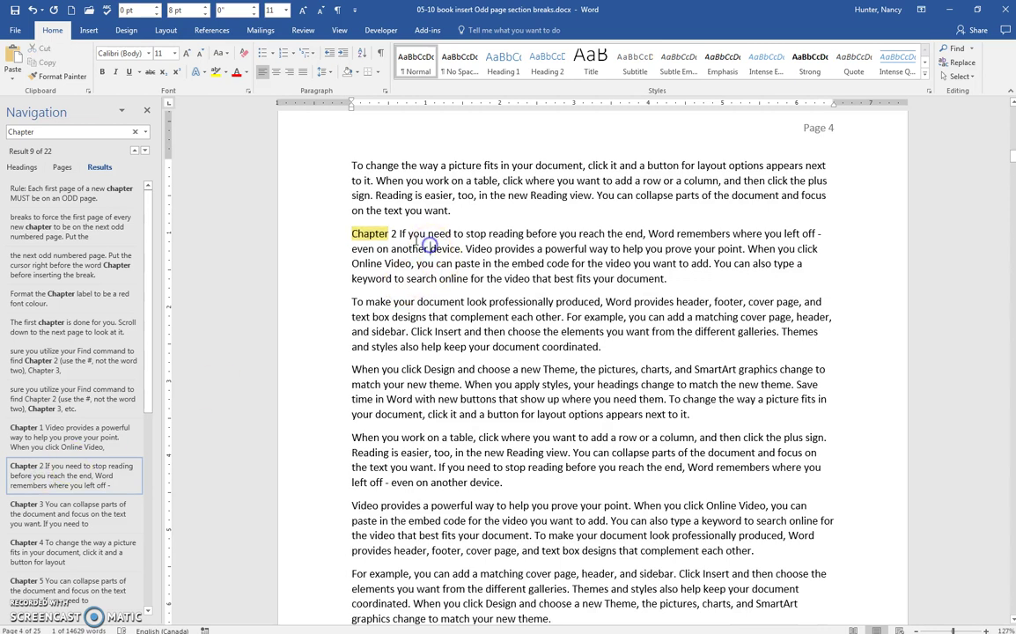
pyautogui.click(353, 233)
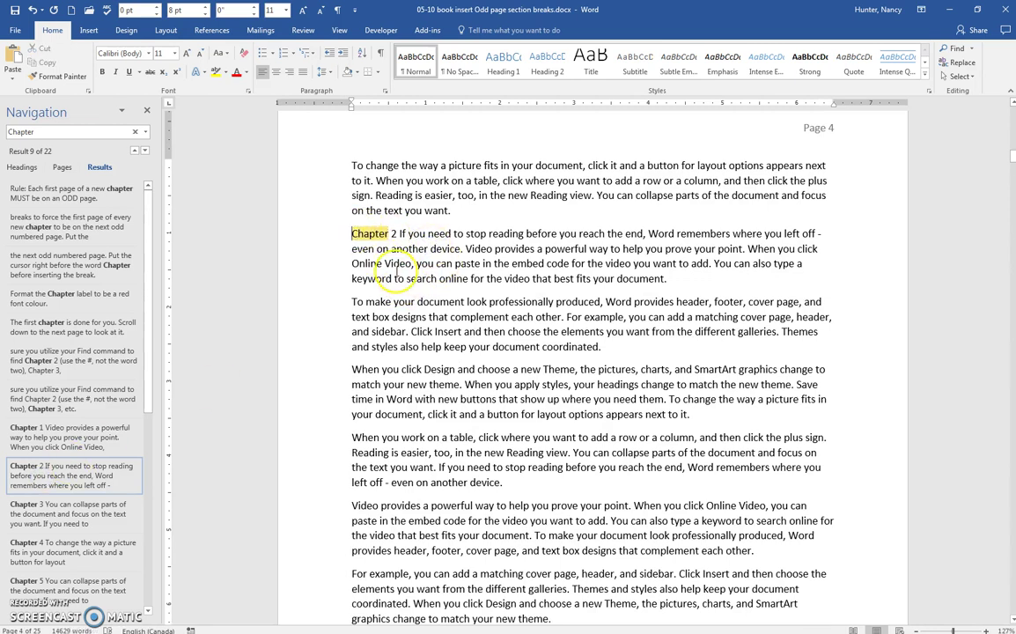
pyautogui.click(164, 36)
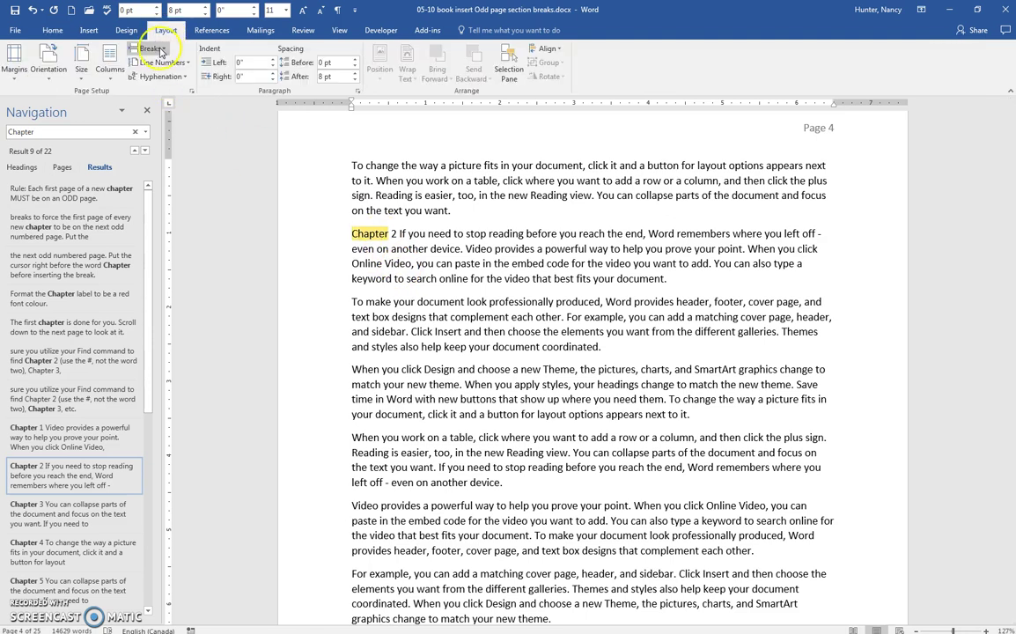
pyautogui.click(158, 50)
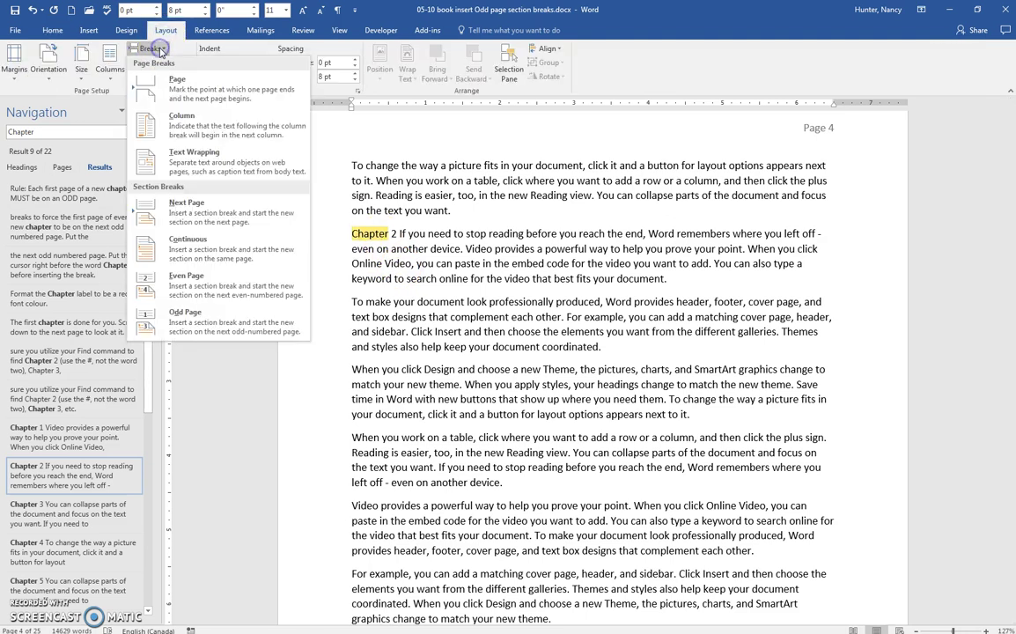
pyautogui.click(216, 328)
pyautogui.click(217, 327)
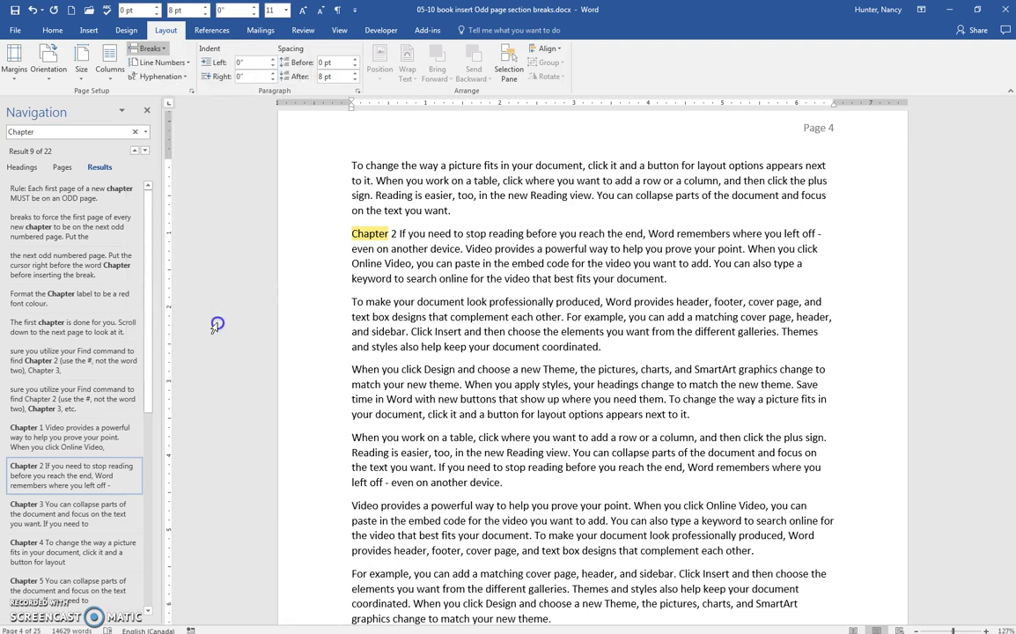
# Format the "Chapter 2" label with a red font colour.
pyautogui.scroll(-5, 631, 427)
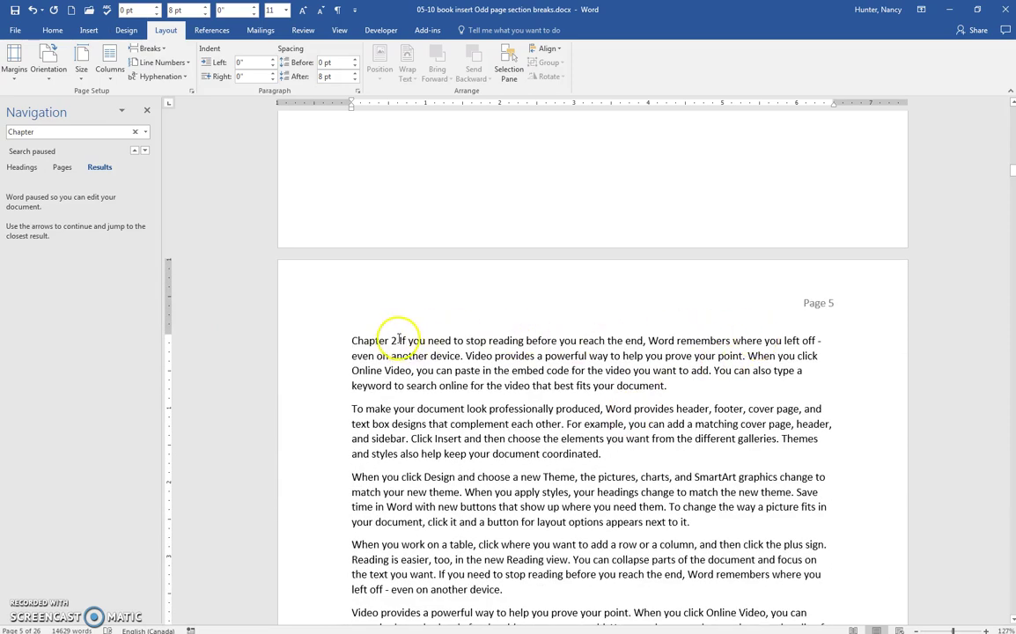
pyautogui.moveTo(399, 341); pyautogui.dragTo(352, 343)
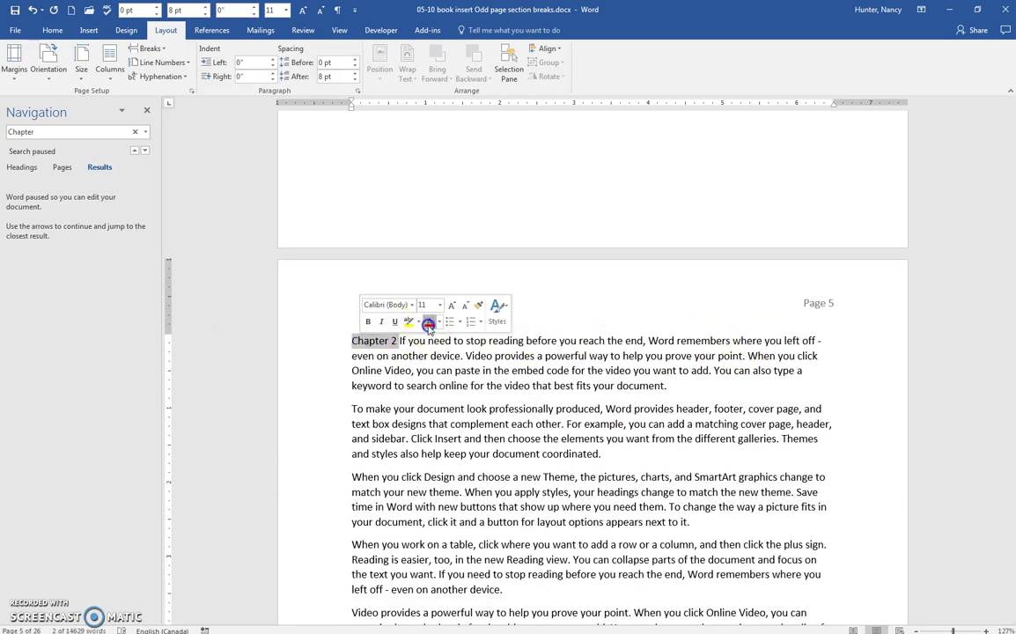
pyautogui.click(428, 324)
pyautogui.click(454, 379)
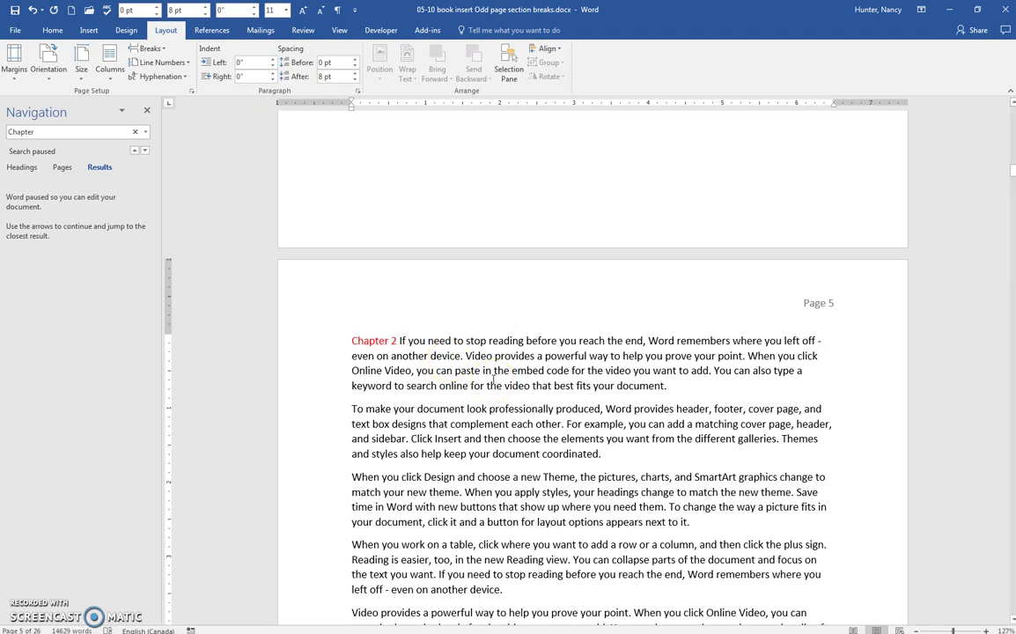
# Reread the instructions on the first page and the final task at the document's end, then return to the start.
pyautogui.hotkey('ctrl', 'Home')
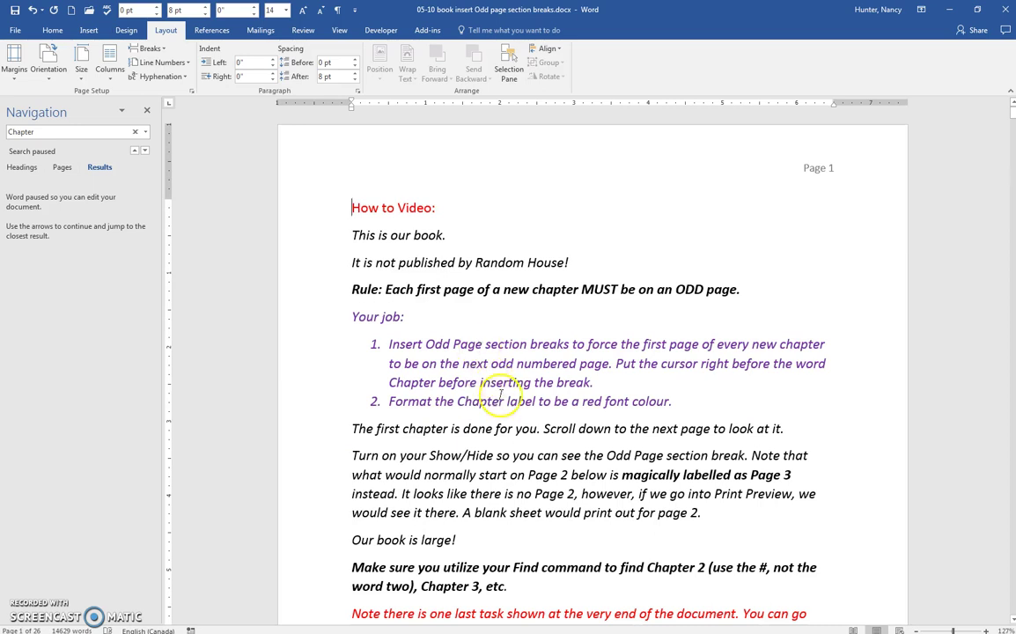
pyautogui.click(508, 402)
pyautogui.scroll(-2, 528, 392)
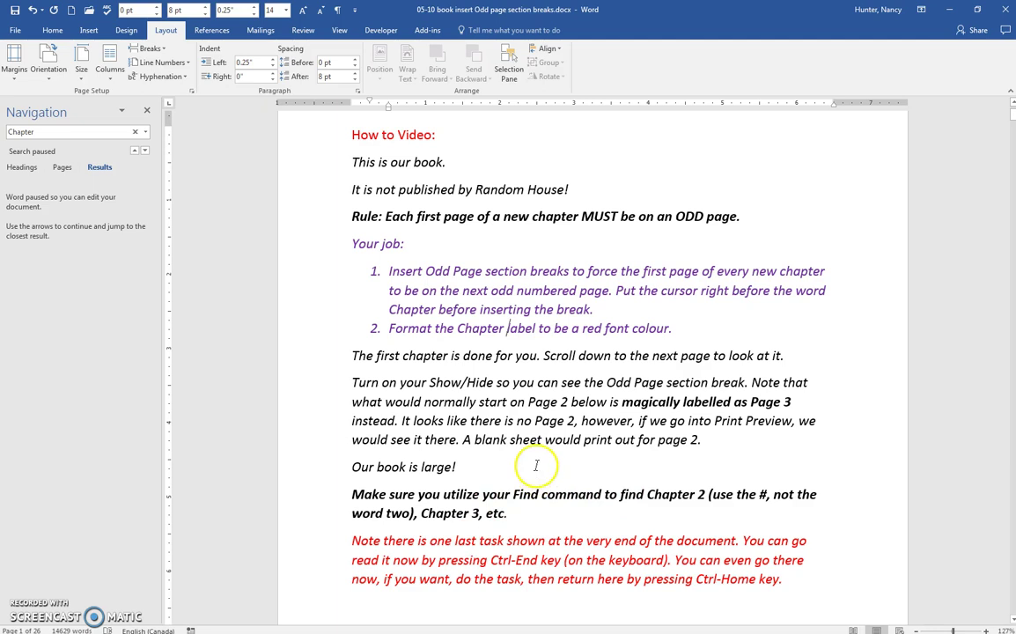
pyautogui.scroll(-1, 556, 440)
pyautogui.scroll(-2, 557, 437)
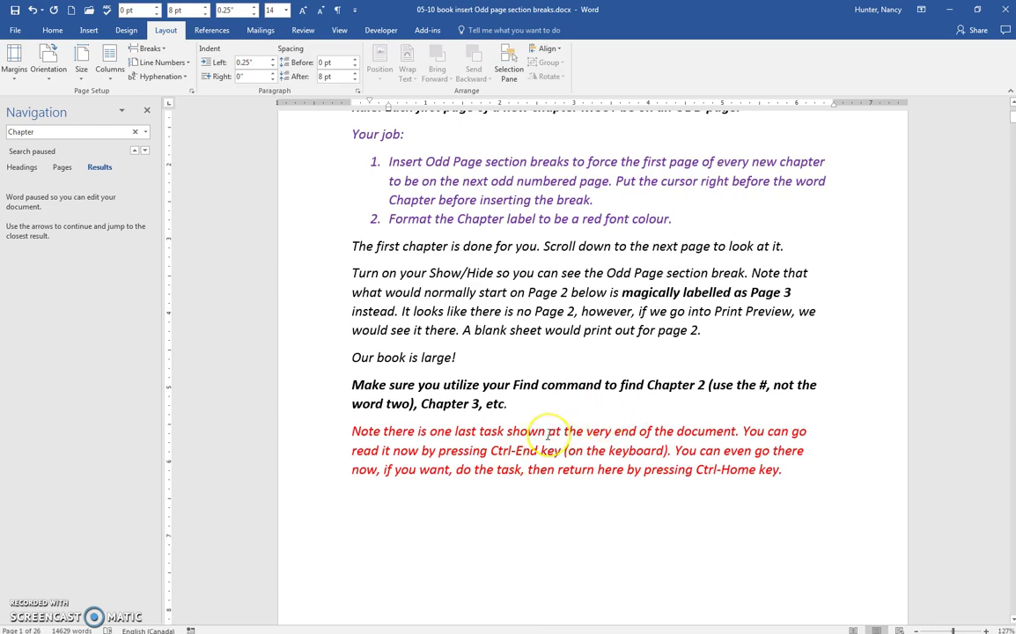
pyautogui.scroll(-1, 547, 433)
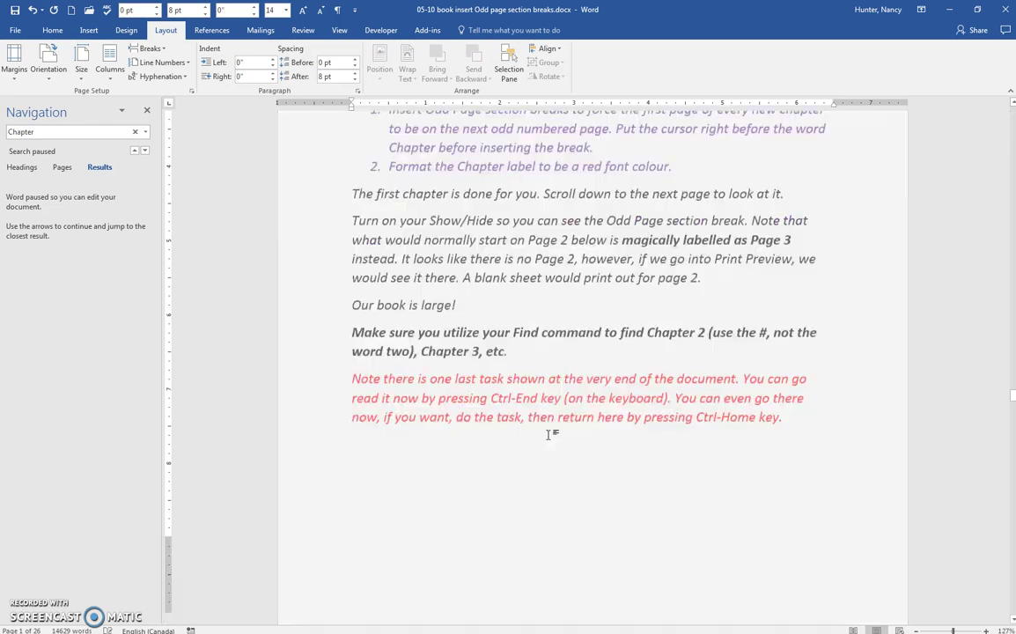
pyautogui.hotkey('ctrl', 'End')
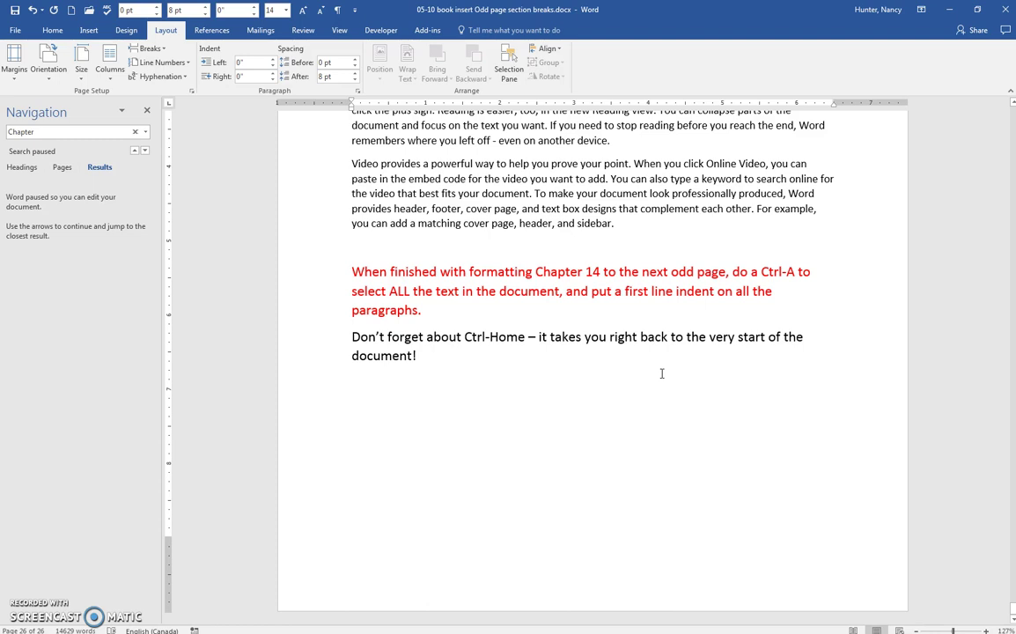
pyautogui.hotkey('ctrl', 'Home')
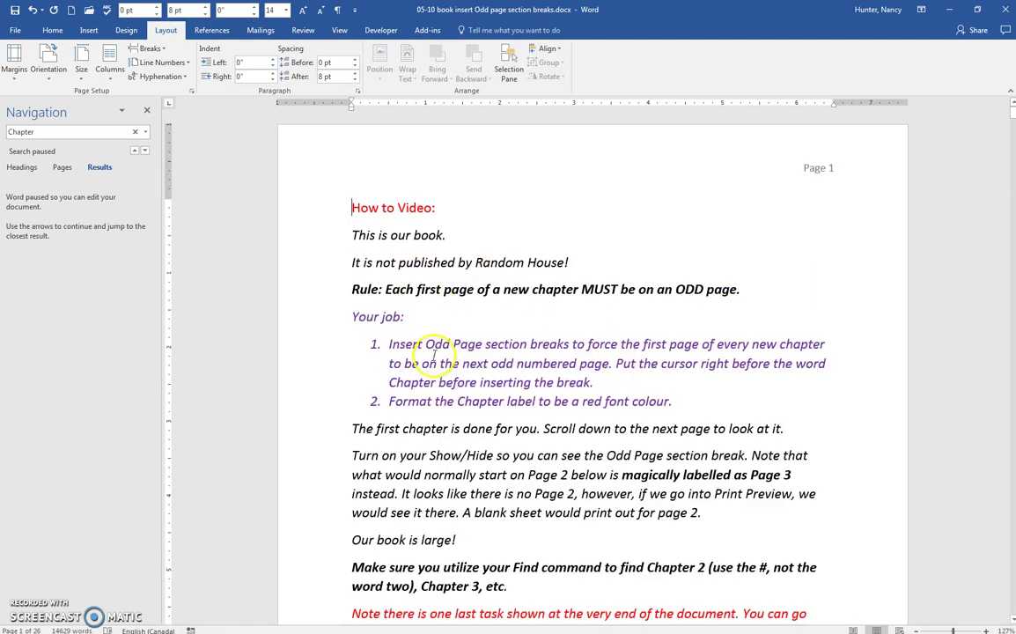